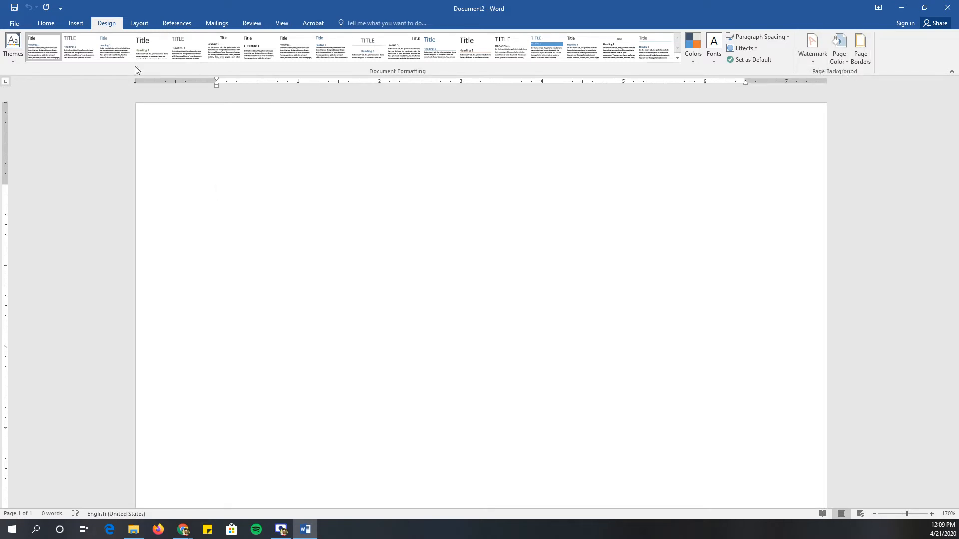
click(692, 55)
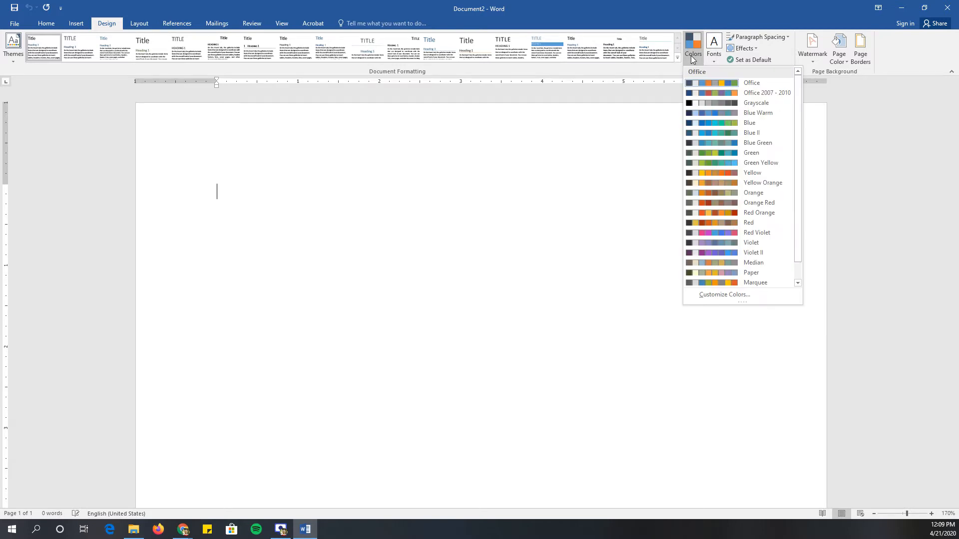
click(713, 48)
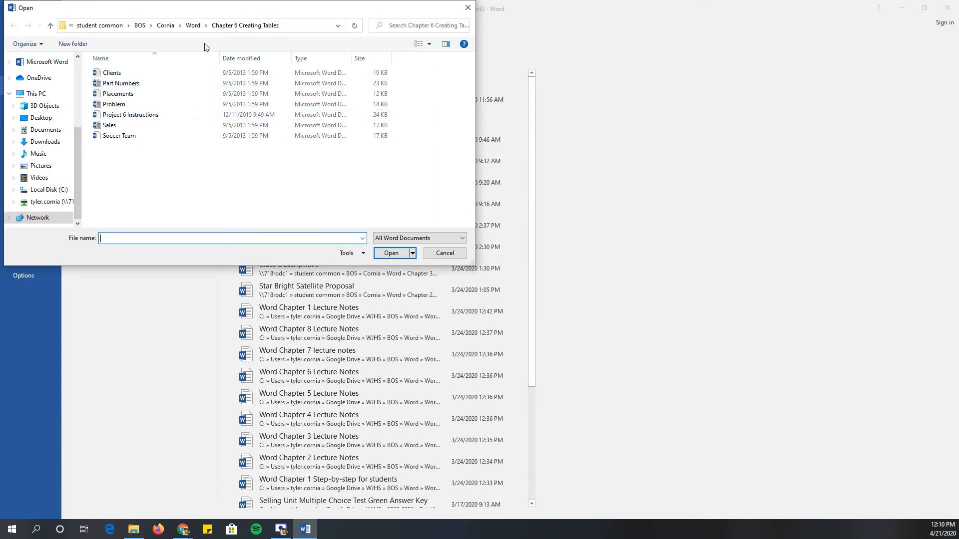
- Open the Hosting document from the "Chapter 7 Working with Themes, etc" folder
click(196, 25)
double_click(128, 146)
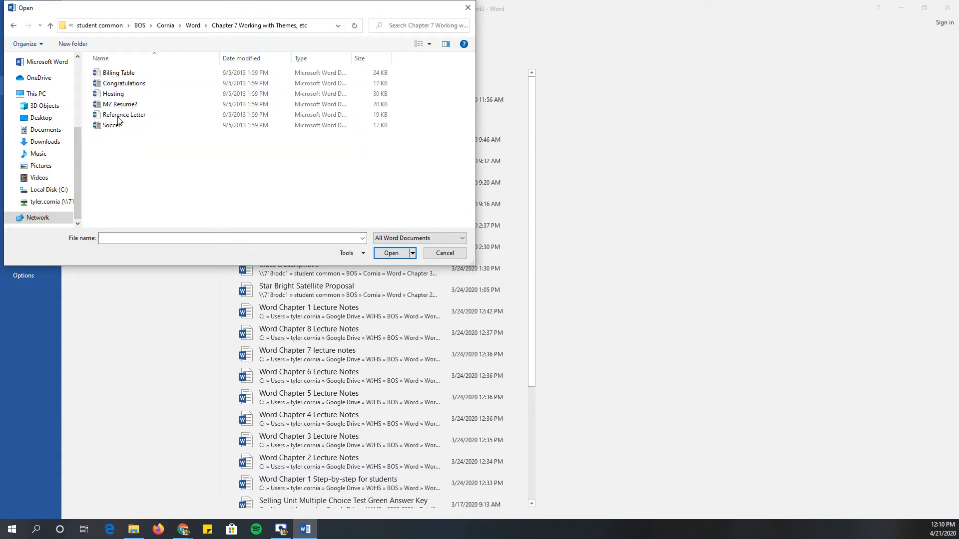
click(113, 93)
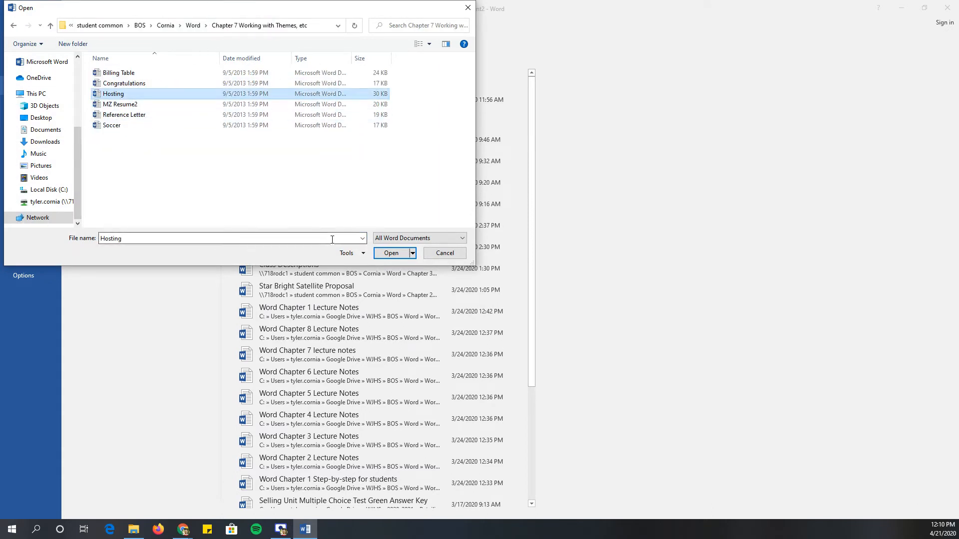
click(391, 253)
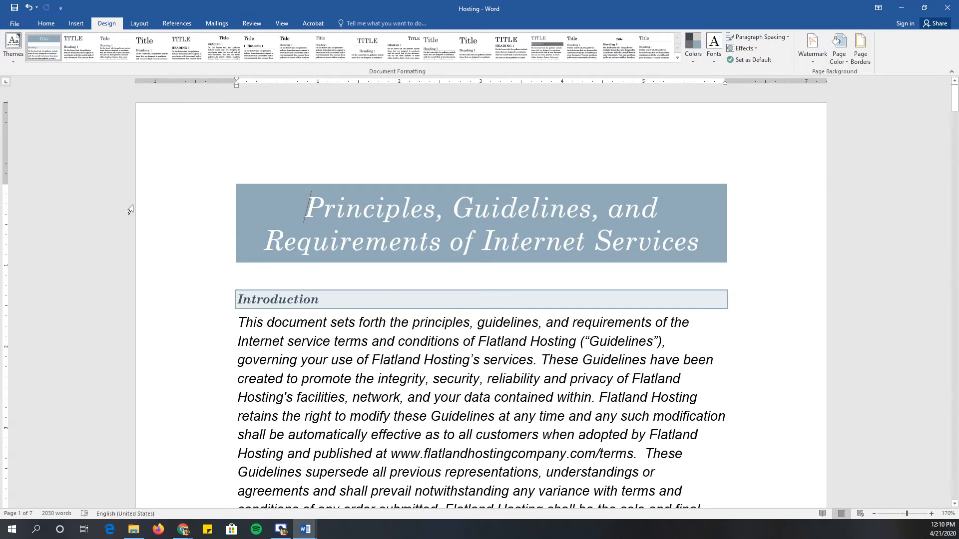
- Create and save a custom theme color set named after the instructor, with Accent 2 changed to tan, and check its entry among the color sets
click(689, 61)
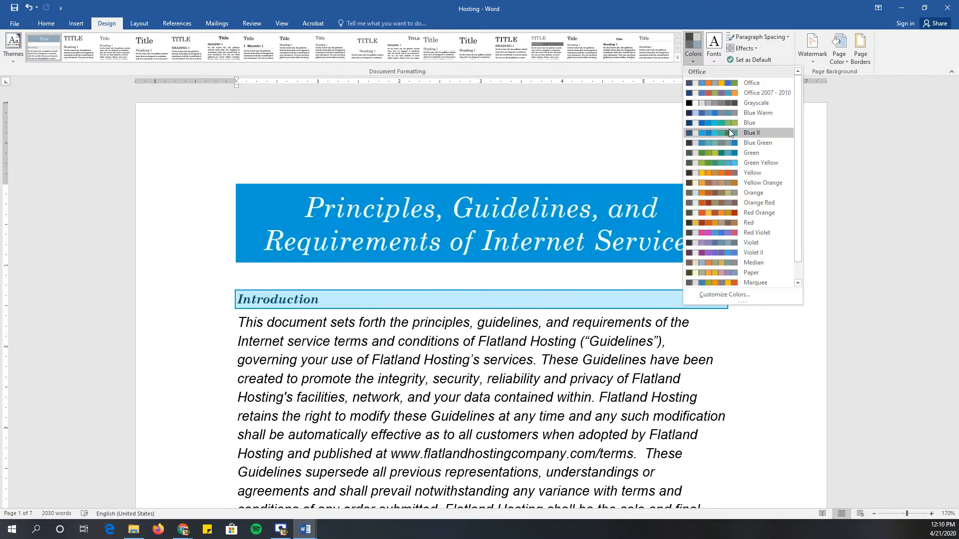
click(723, 295)
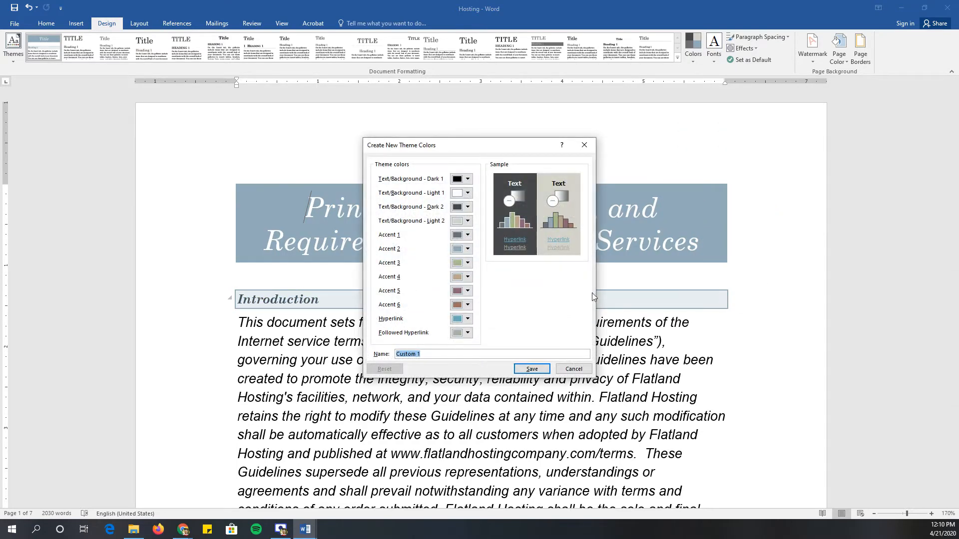
text(Mr. Corona)
click(461, 252)
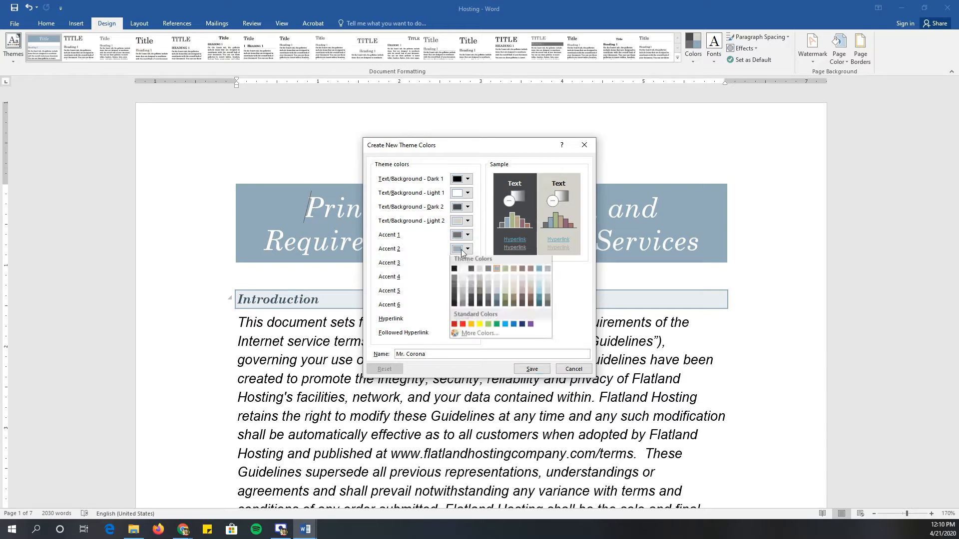
click(513, 270)
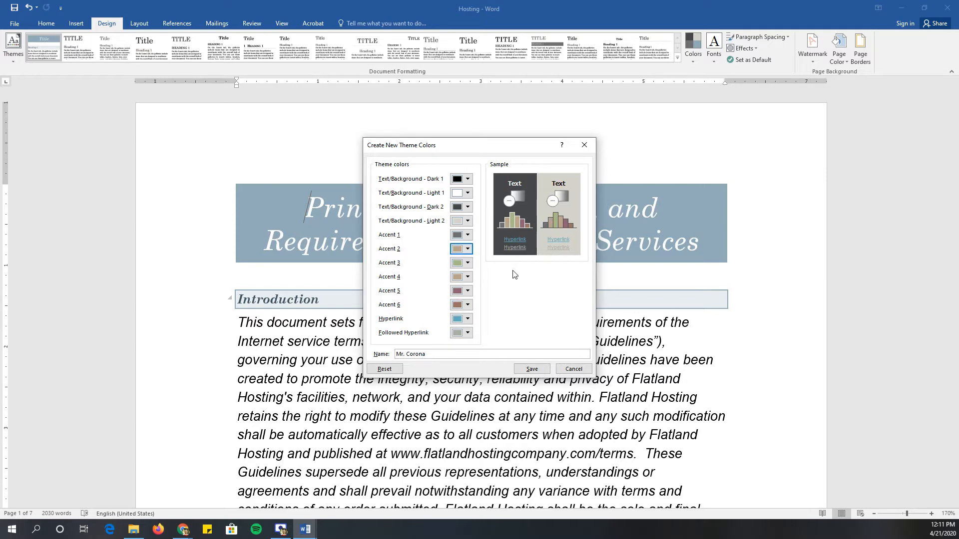
click(531, 369)
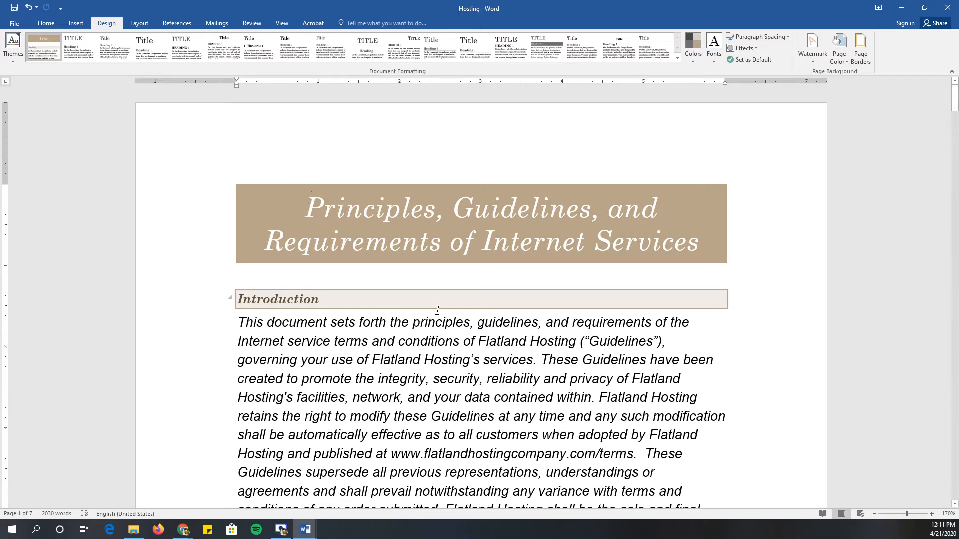
click(693, 57)
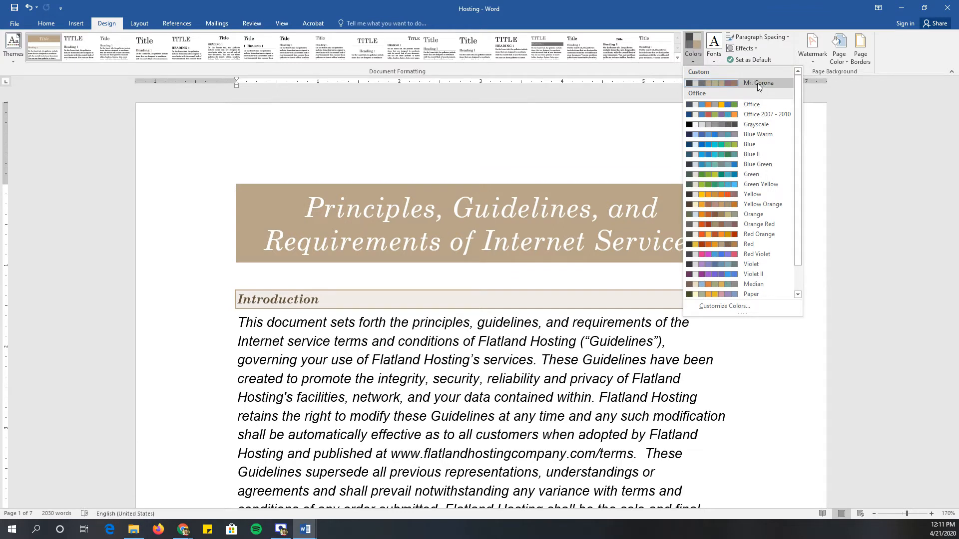
- Apply the Glossy theme effects and the Candara theme fonts to the document
click(749, 49)
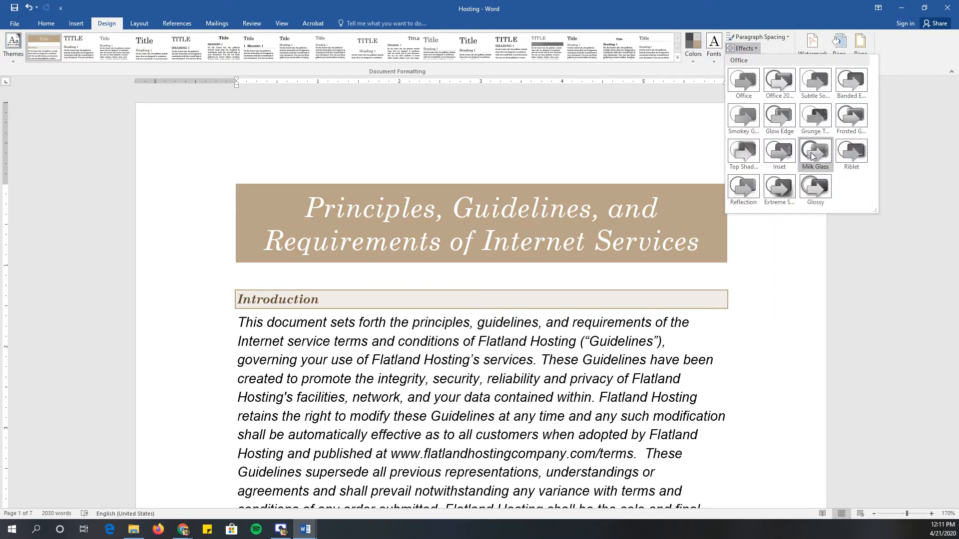
click(811, 189)
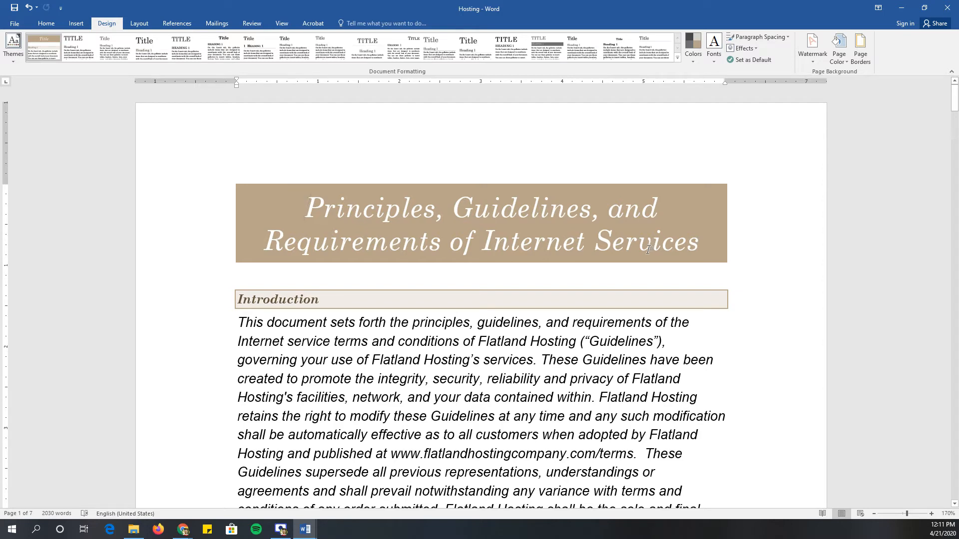
click(715, 52)
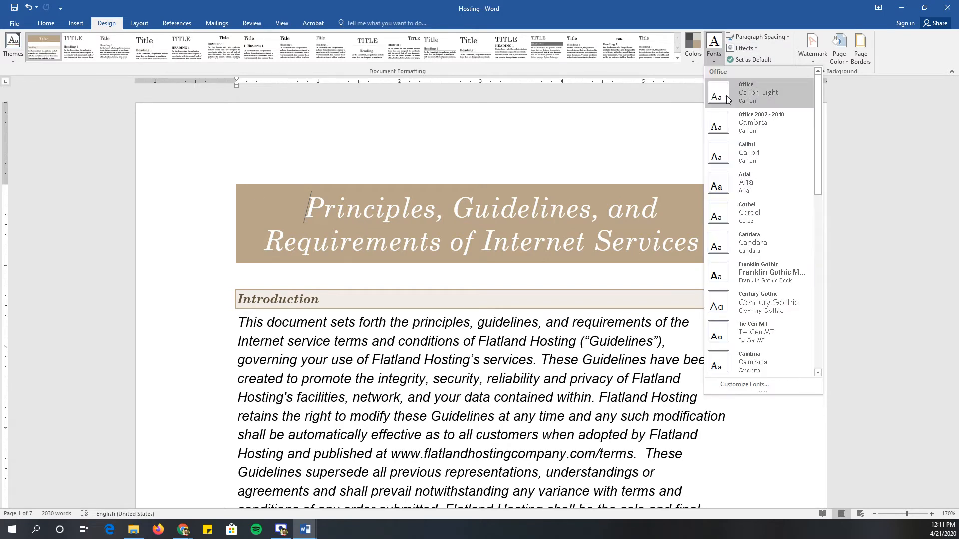
click(745, 235)
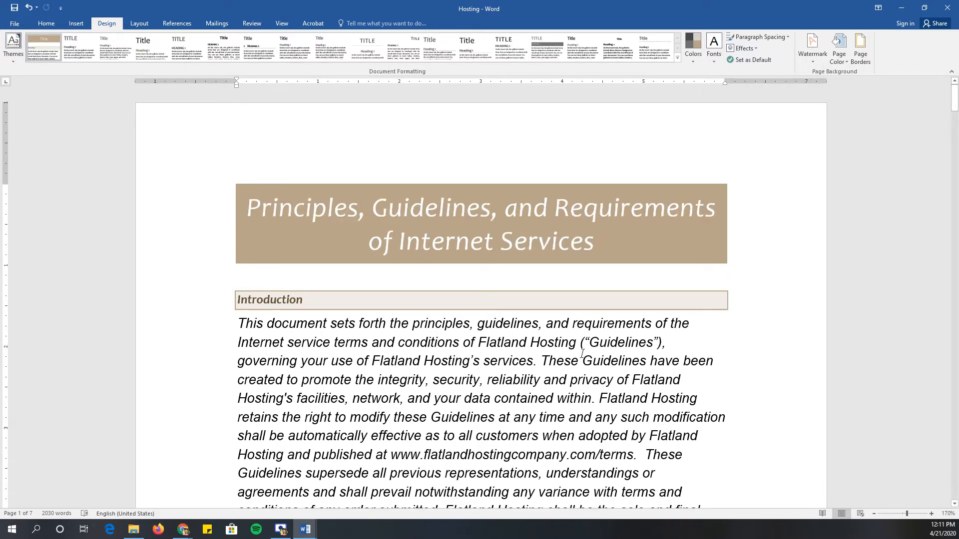
- Set the document's paragraph spacing to Open and preview the built-in style sets
click(414, 383)
click(779, 37)
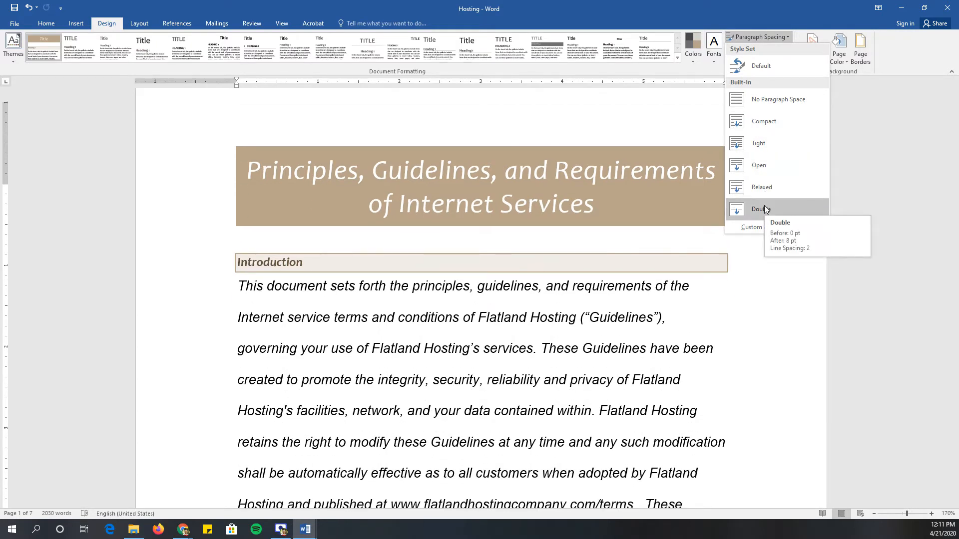
click(758, 164)
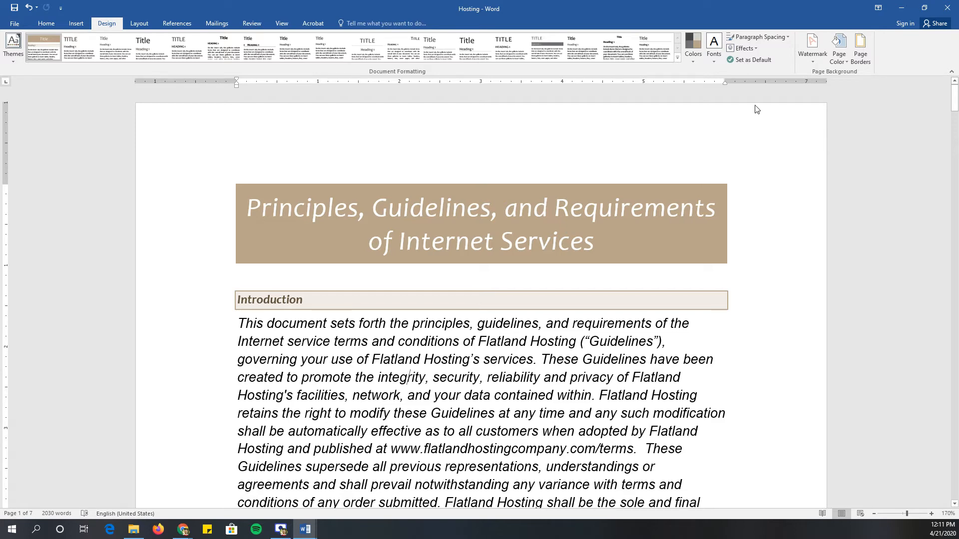
click(677, 57)
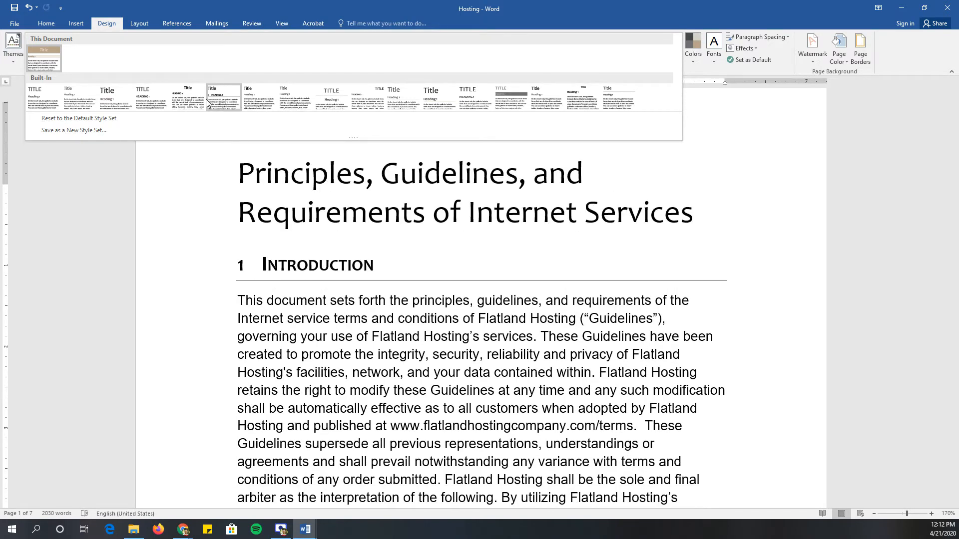
- Set the page color to the brown Accent 6 theme color and review it across the pages
click(833, 61)
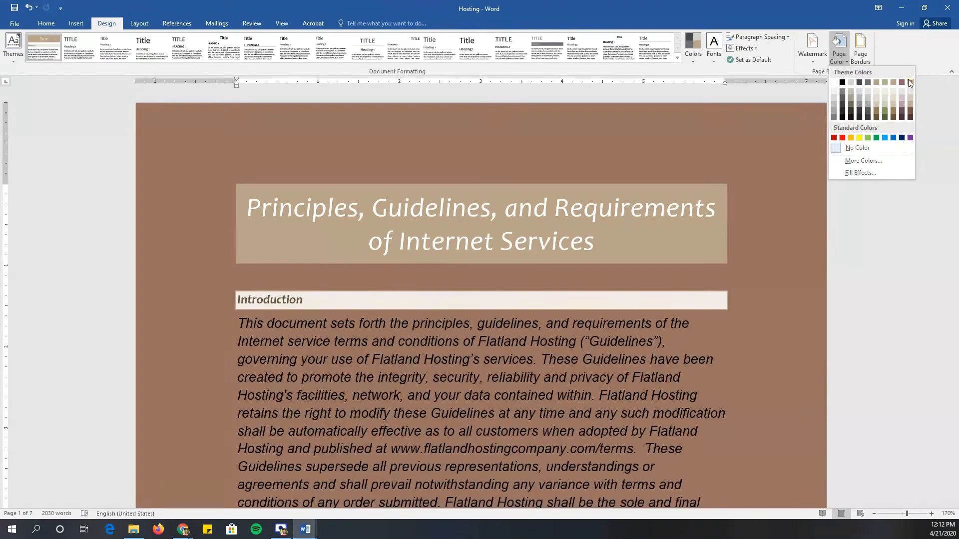
click(908, 80)
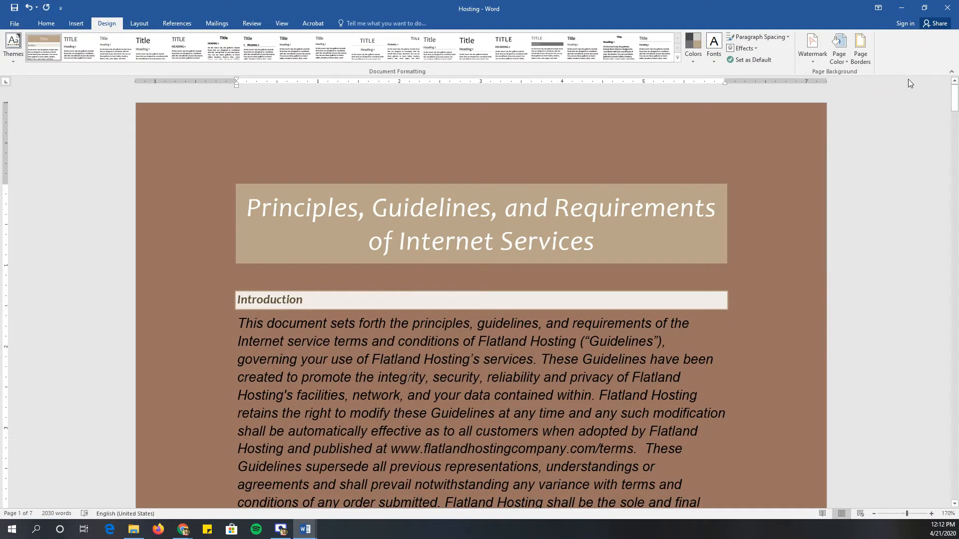
scroll(495, 348, down, 15)
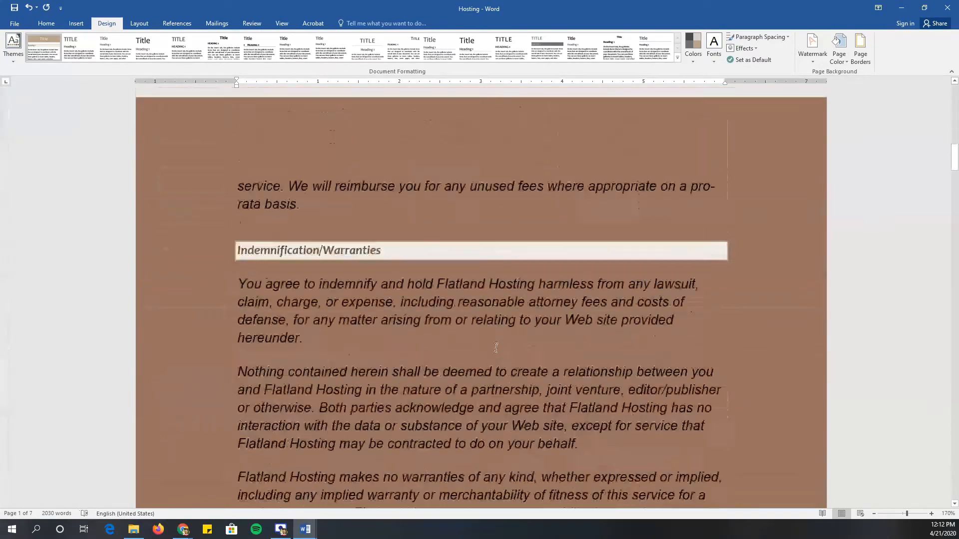
scroll(496, 348, down, 5)
scroll(495, 348, up, 12)
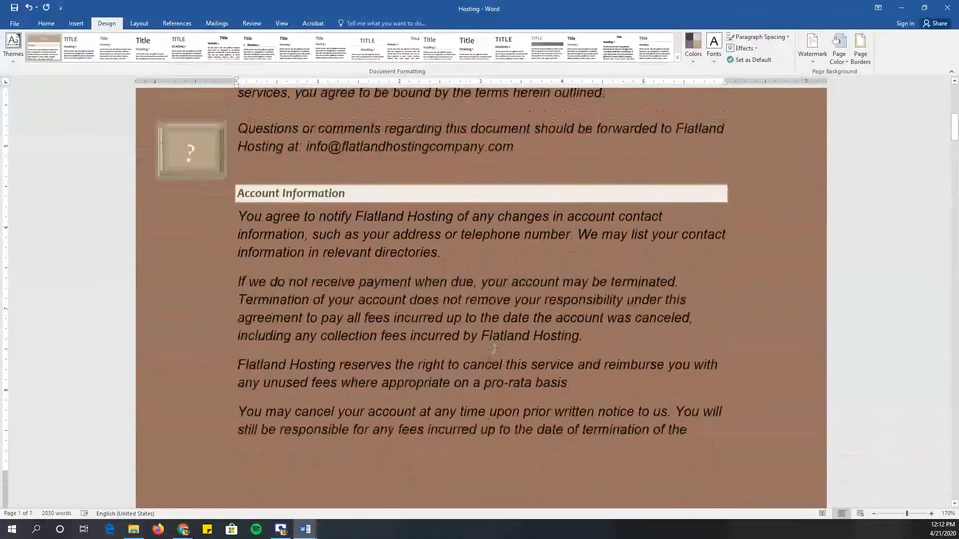
scroll(494, 348, up, 8)
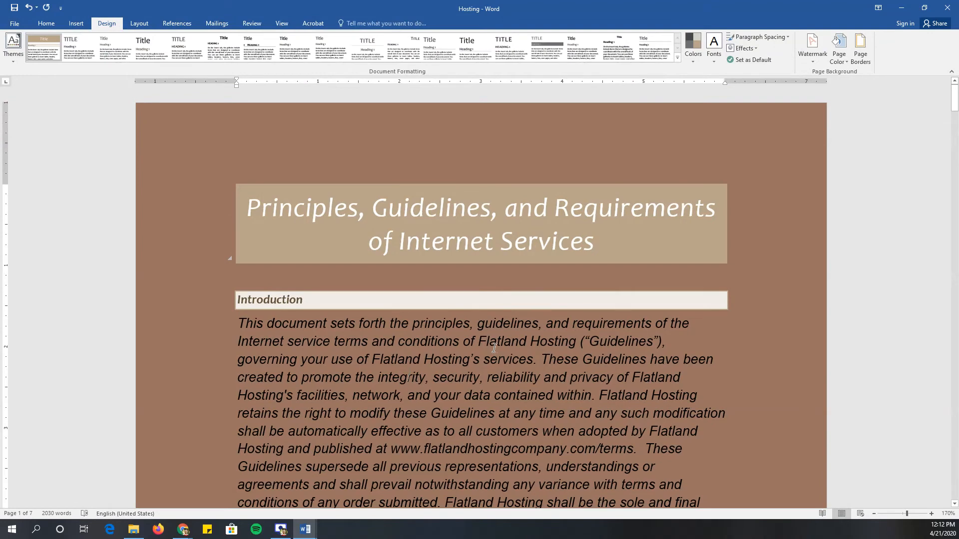
- Fill the page background with a one-color horizontal gradient, using the variant with a dark band across the middle
click(838, 55)
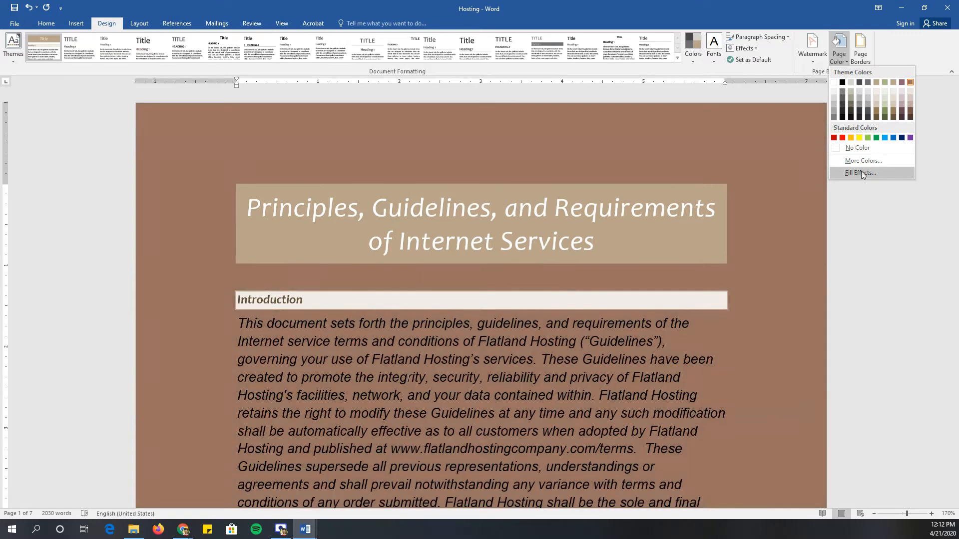
click(860, 172)
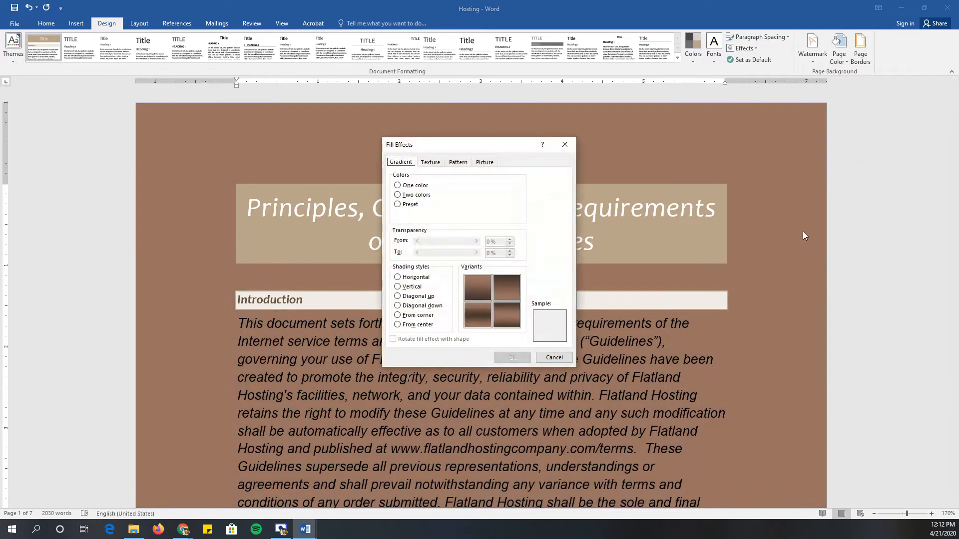
click(398, 185)
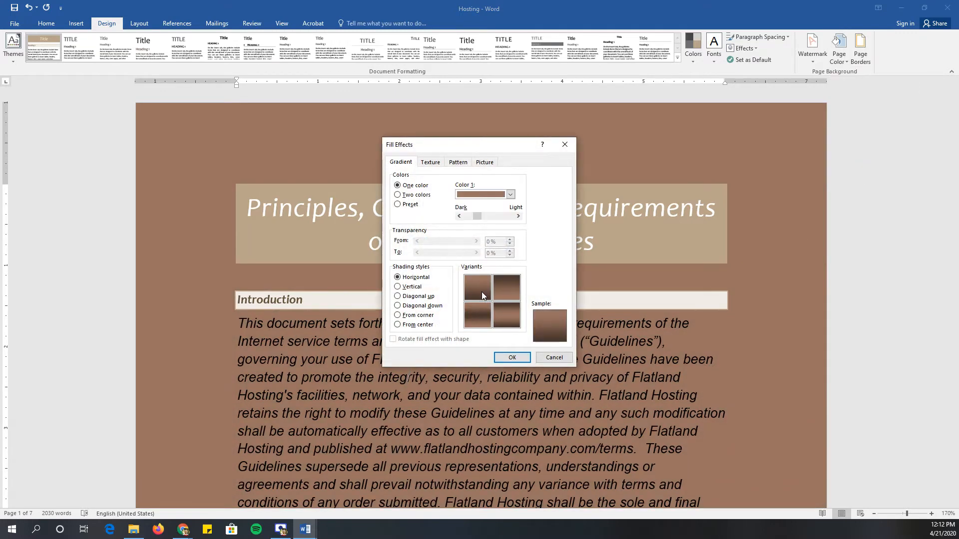
click(478, 321)
click(510, 357)
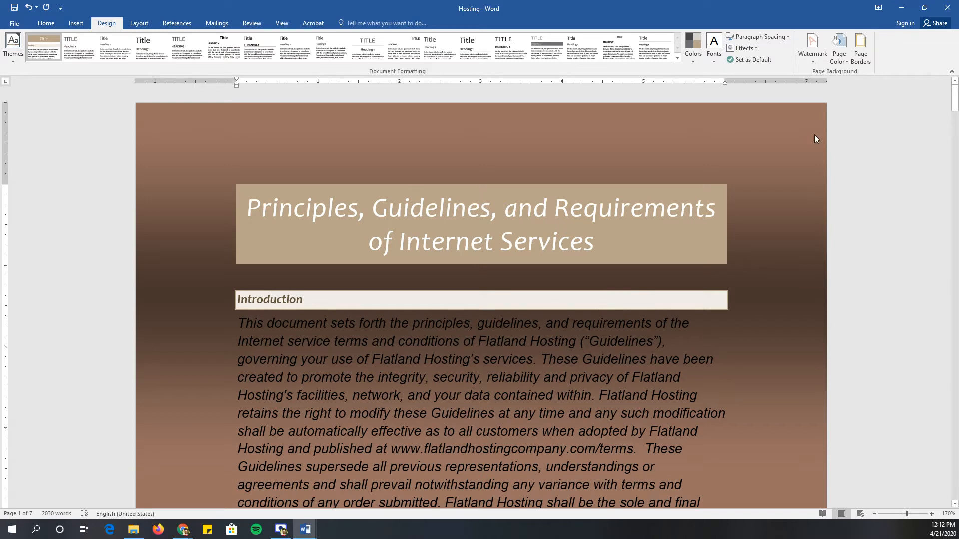
- Open the watermark gallery for the document
click(812, 59)
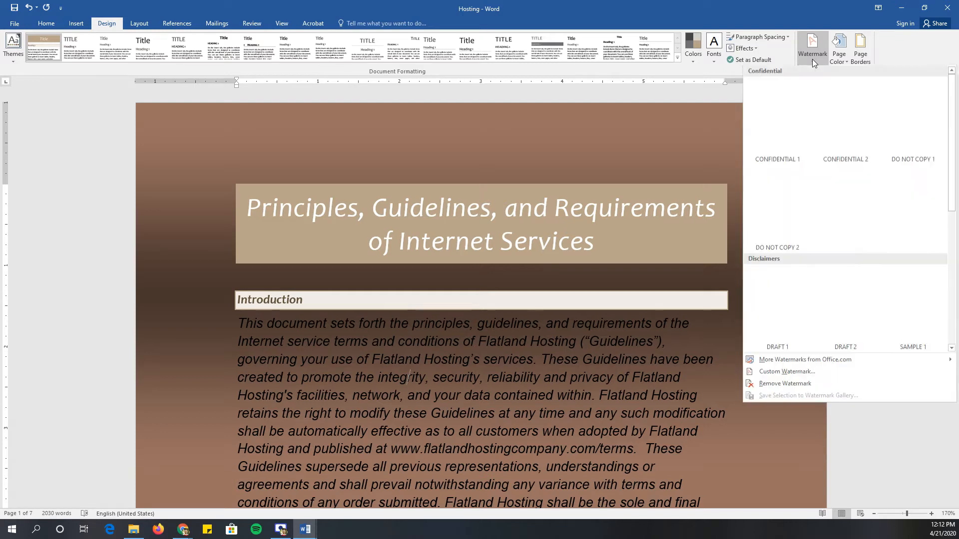